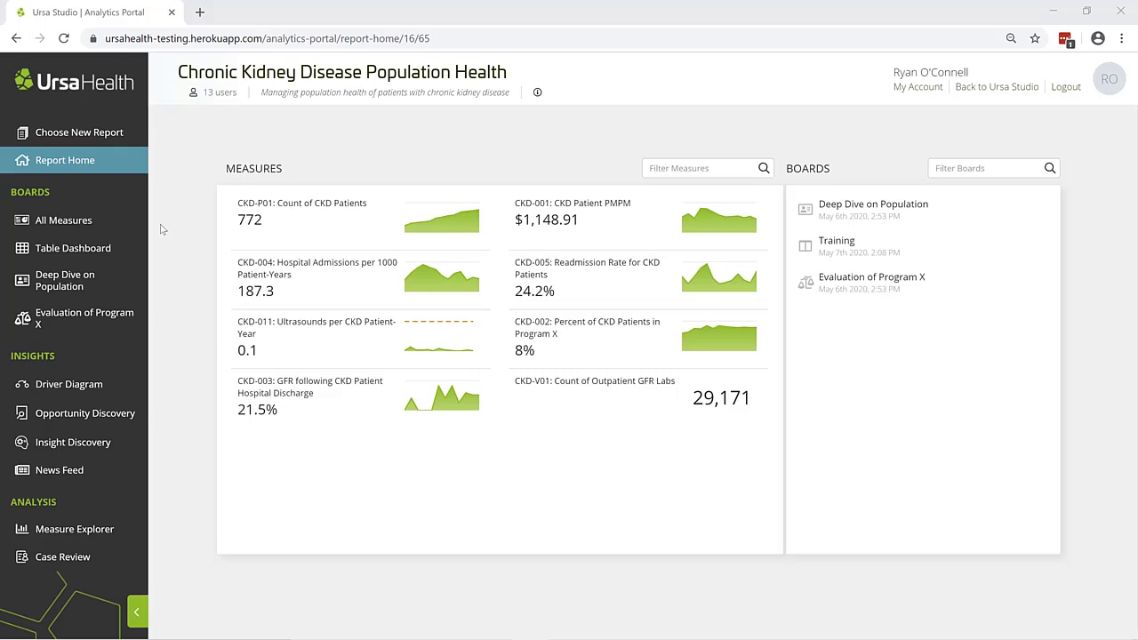
Step: Show all measures and open the case review for CKD-001: CKD Patient PMPM
left_click(161, 229)
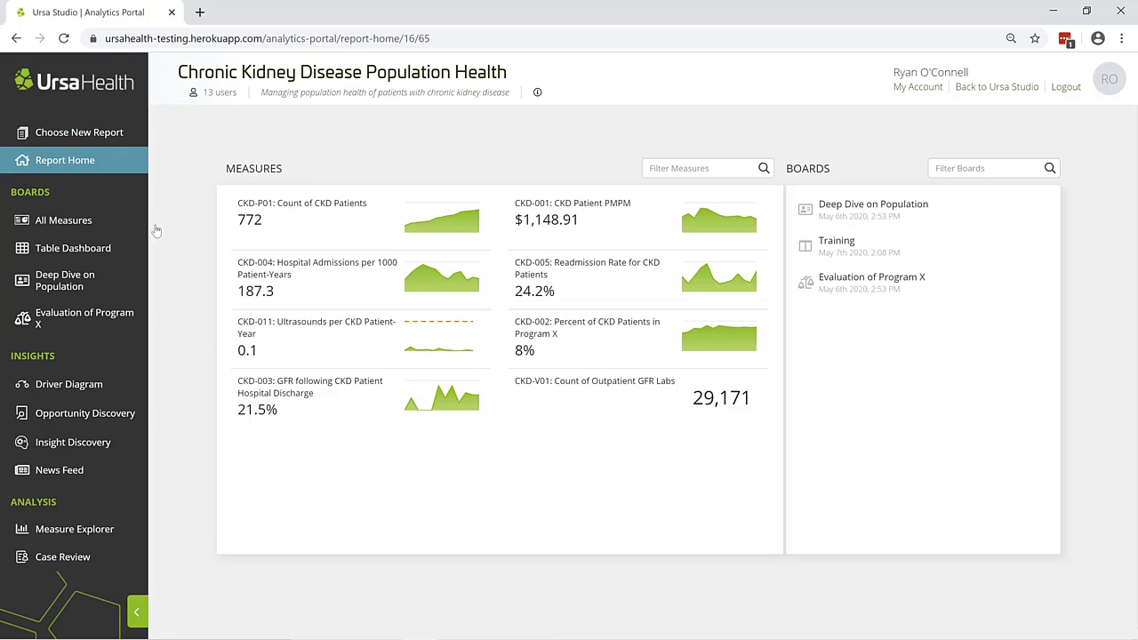
left_click(125, 233)
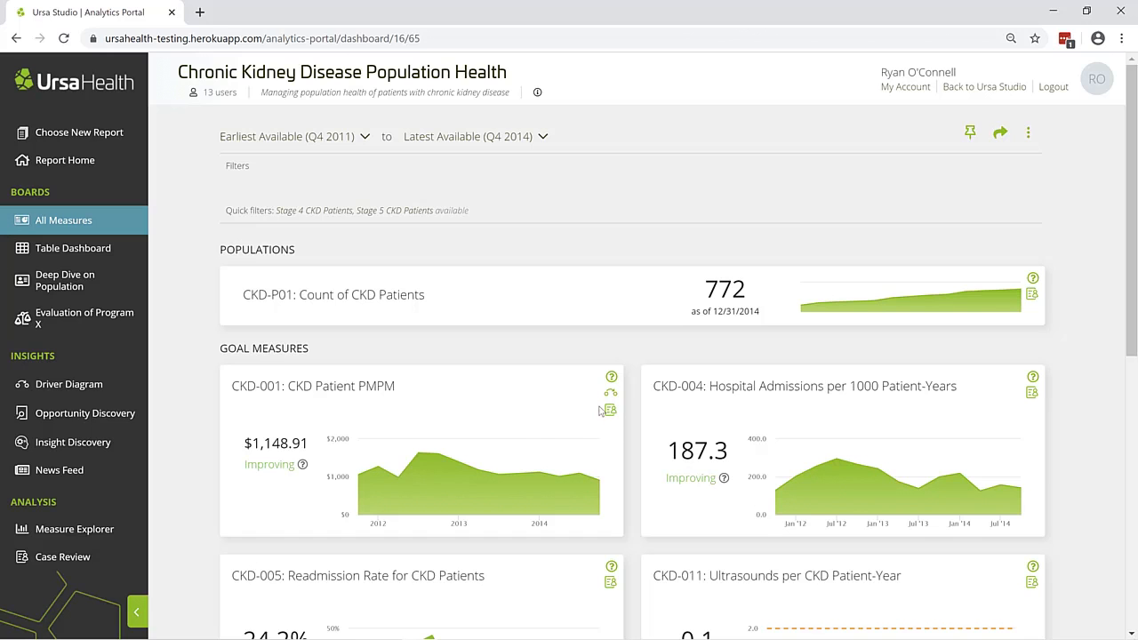
left_click(611, 413)
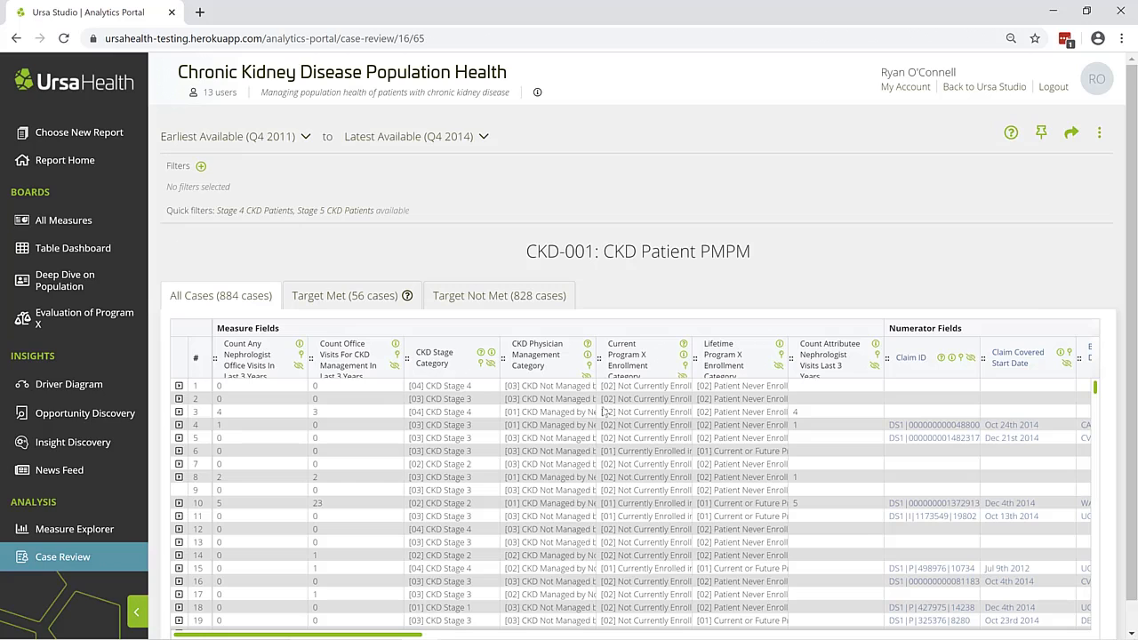
Step: Return to all measures, open CKD-001: CKD Patient PMPM in Measure Explorer and switch to its case review
left_click(121, 233)
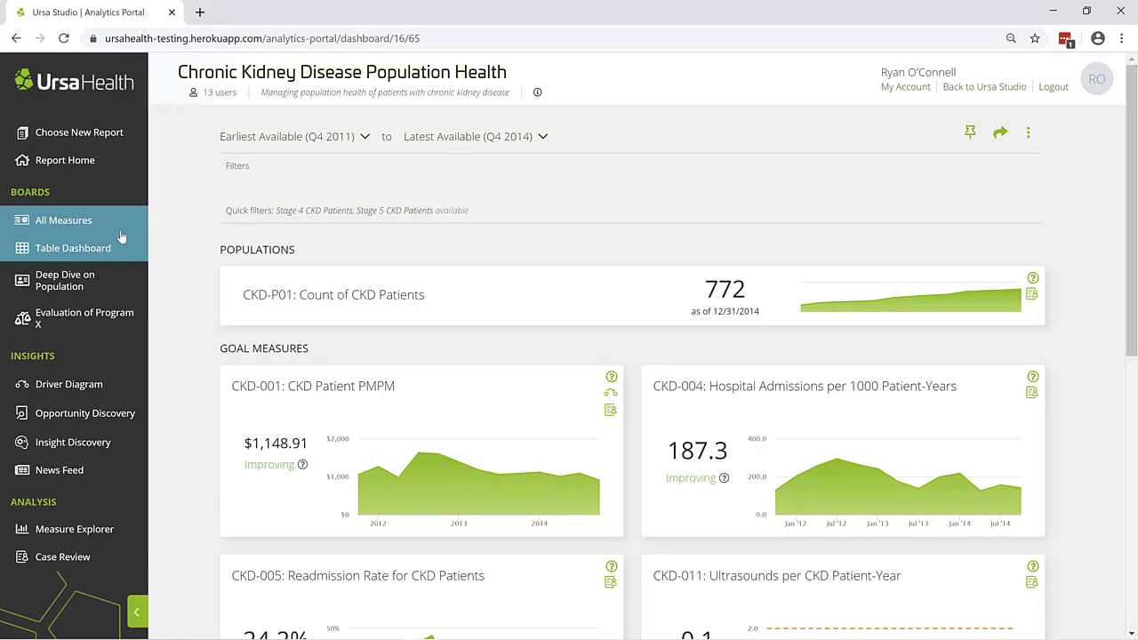
left_click(387, 397)
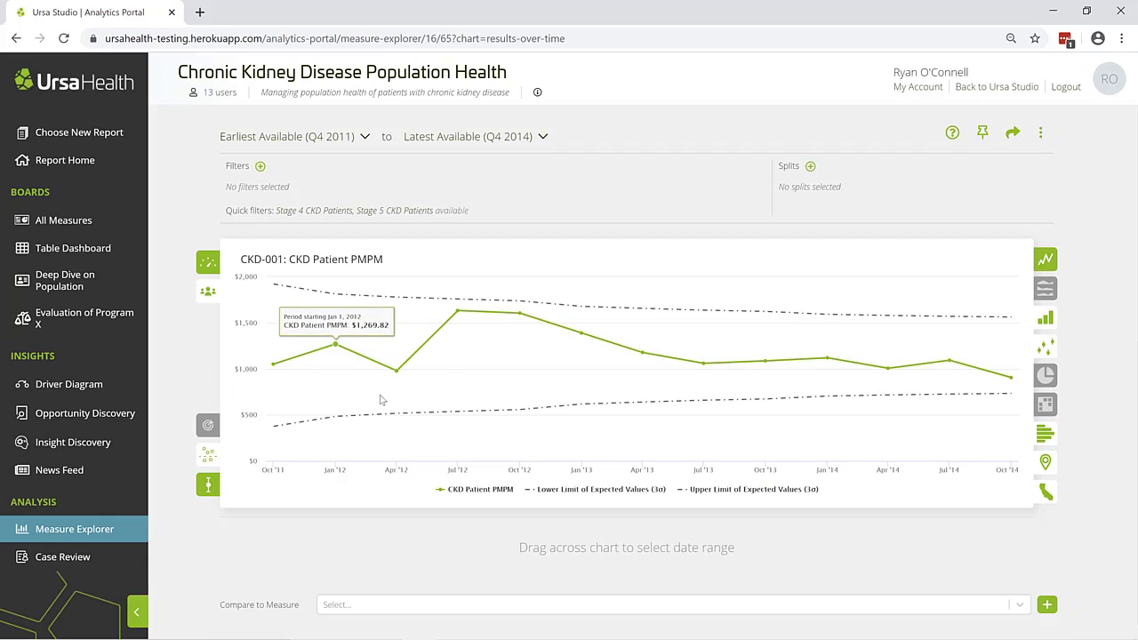
left_click(117, 570)
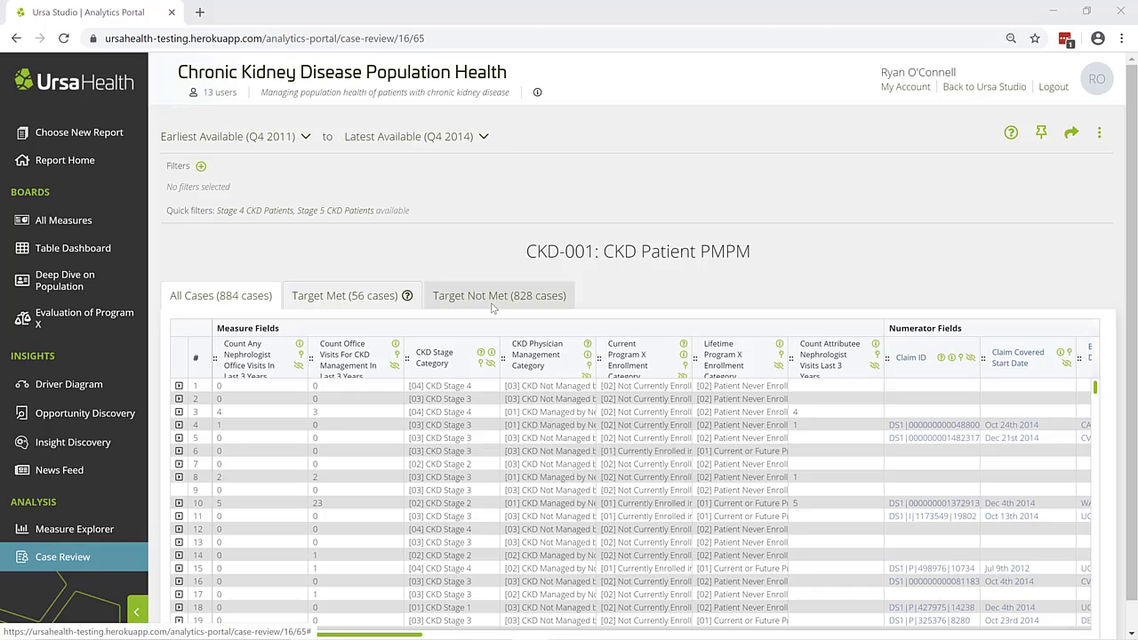
Step: Set up a case filter for Count Any Nephrologist Office Visits In Last 3 Years equal to 3
left_click(201, 167)
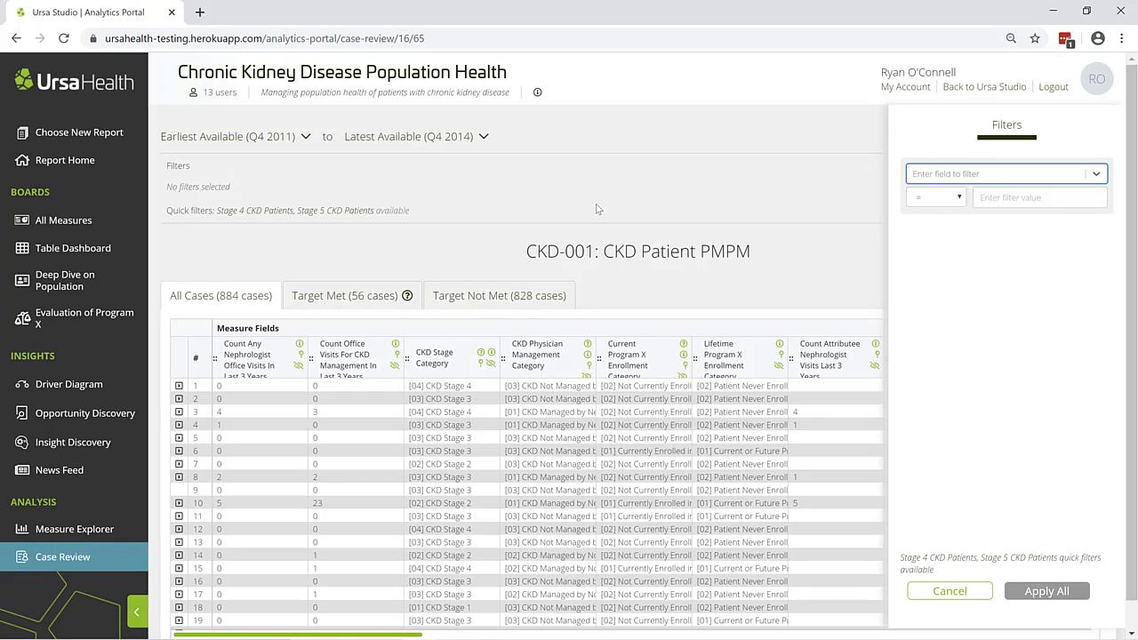
left_click(985, 176)
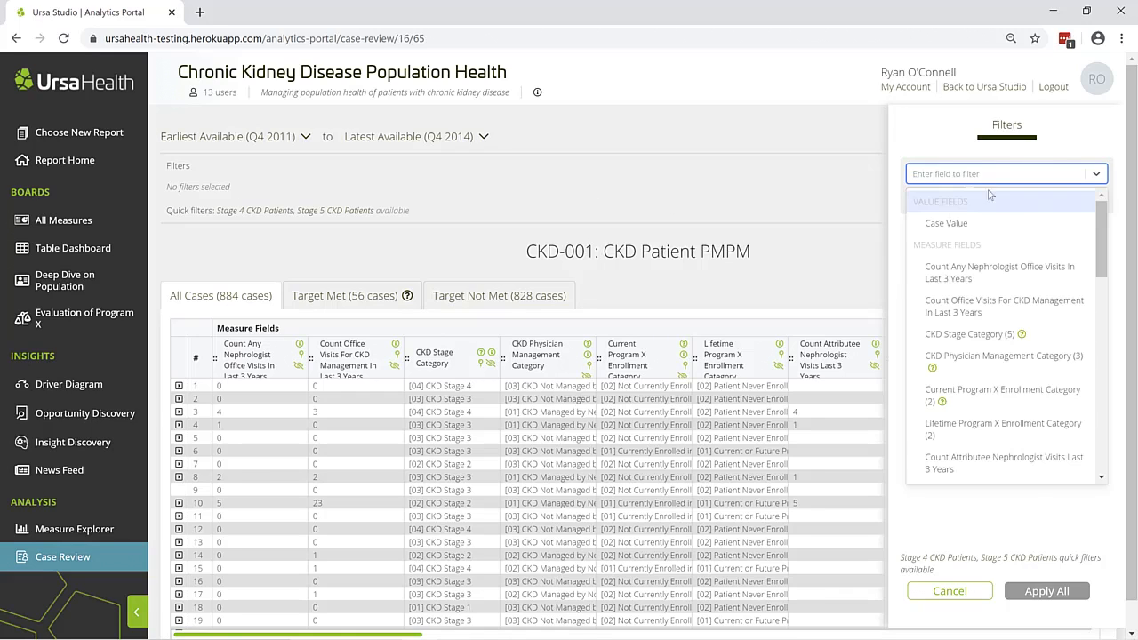
left_click(1018, 271)
type("3")
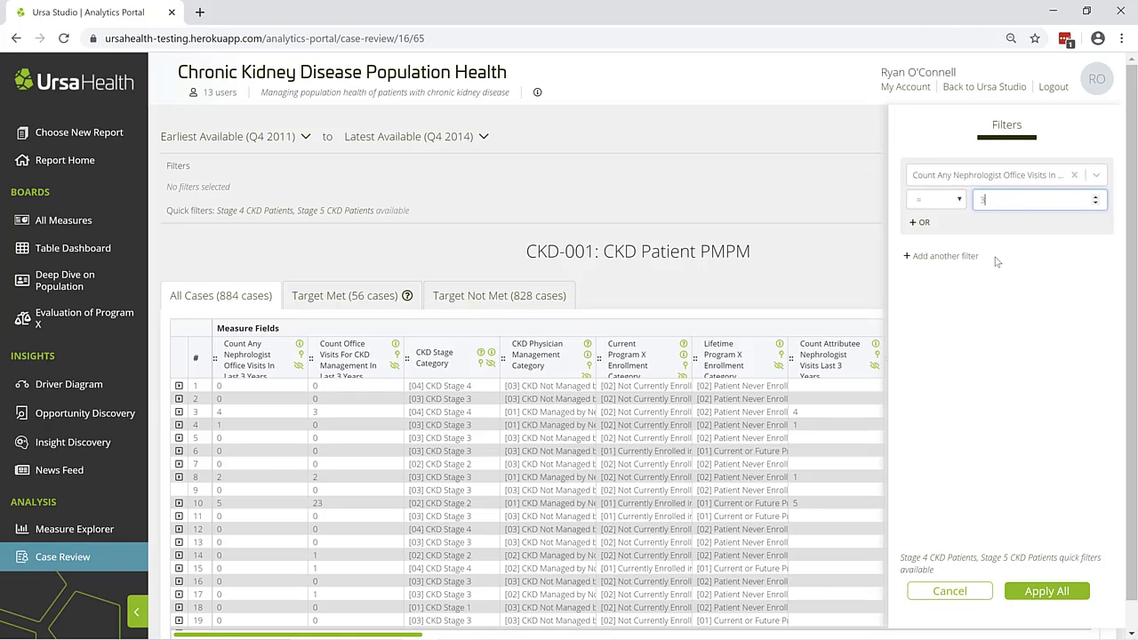
Step: Add a second filter for CKD Stage Category is any of [03] CKD Stage 3, and apply both filters
left_click(960, 257)
left_click(1011, 259)
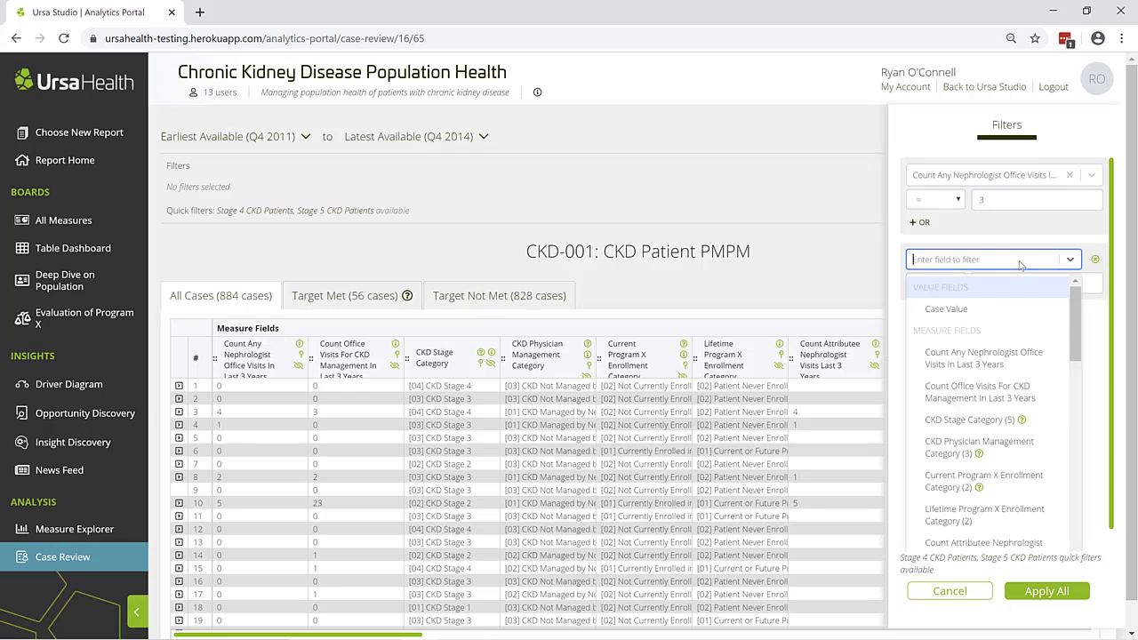
left_click(972, 419)
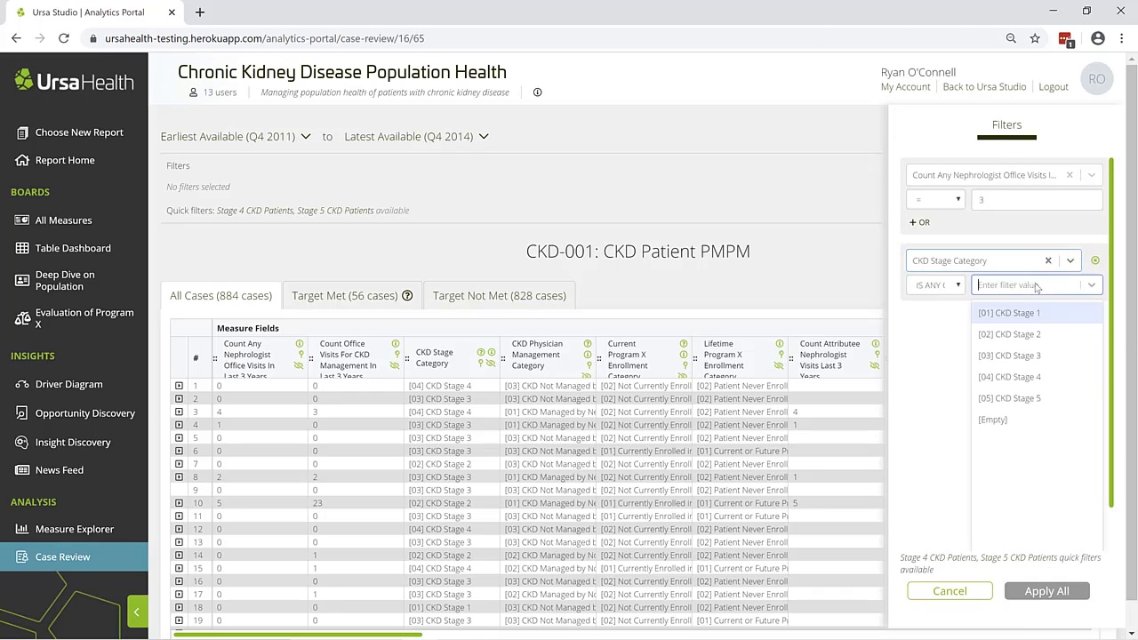
left_click(1047, 355)
left_click(1046, 591)
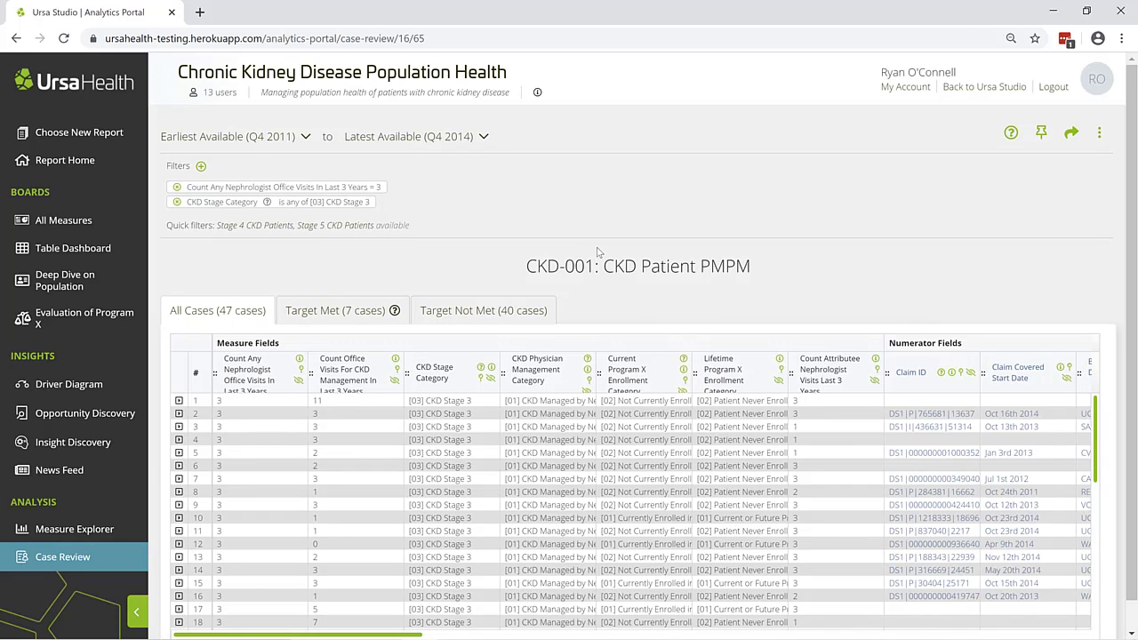
Step: Remove the CKD Stage Category and nephrologist office visits filters from the case review
left_click(177, 202)
left_click(177, 187)
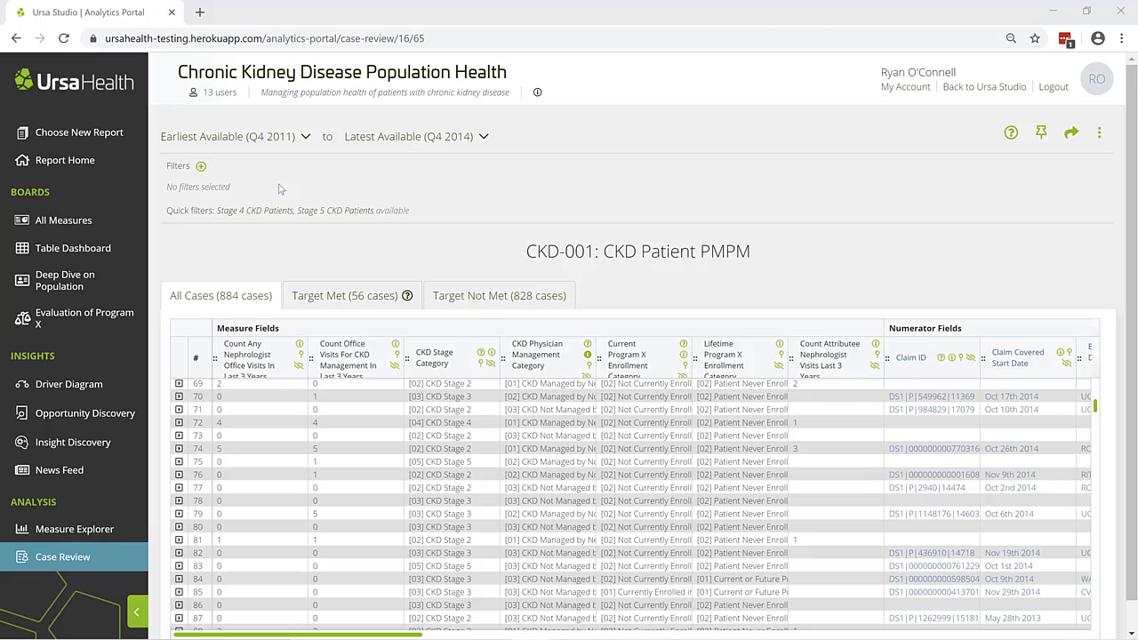
Step: Sort the cases by CKD Stage Category in descending order and pin that column
left_click(443, 364)
left_click(444, 363)
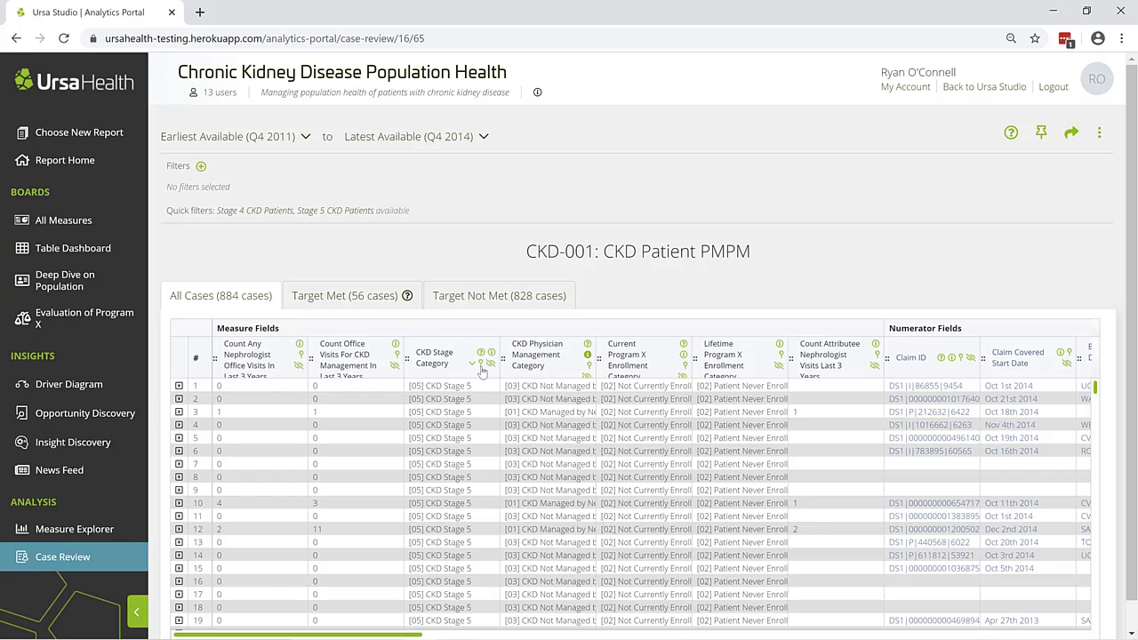
left_click(481, 365)
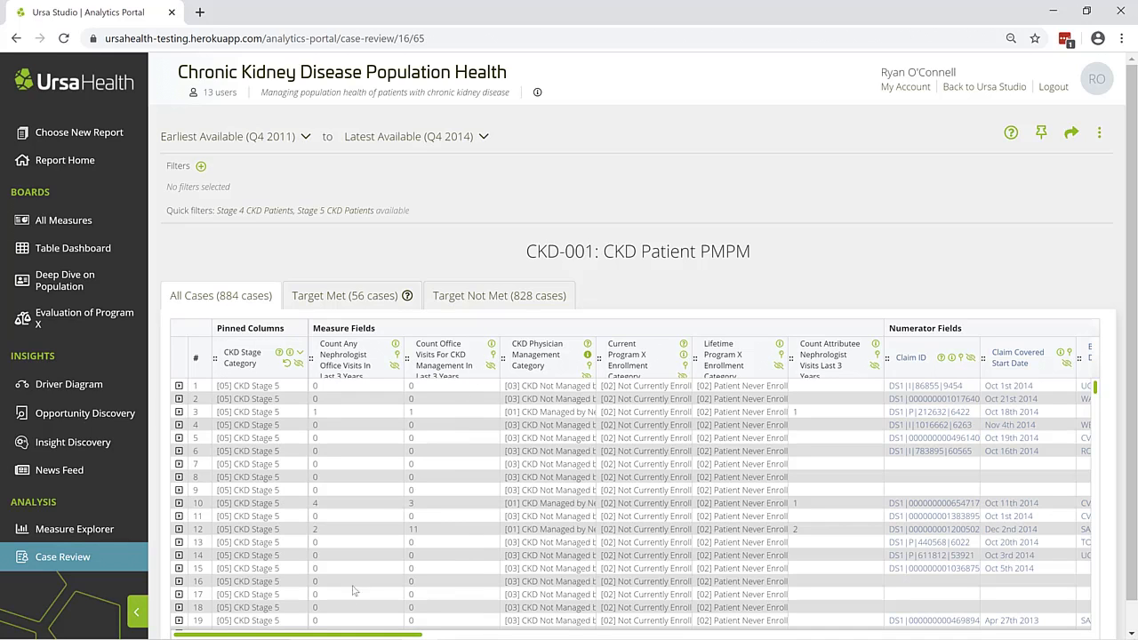
left_click_drag(329, 636, 503, 636)
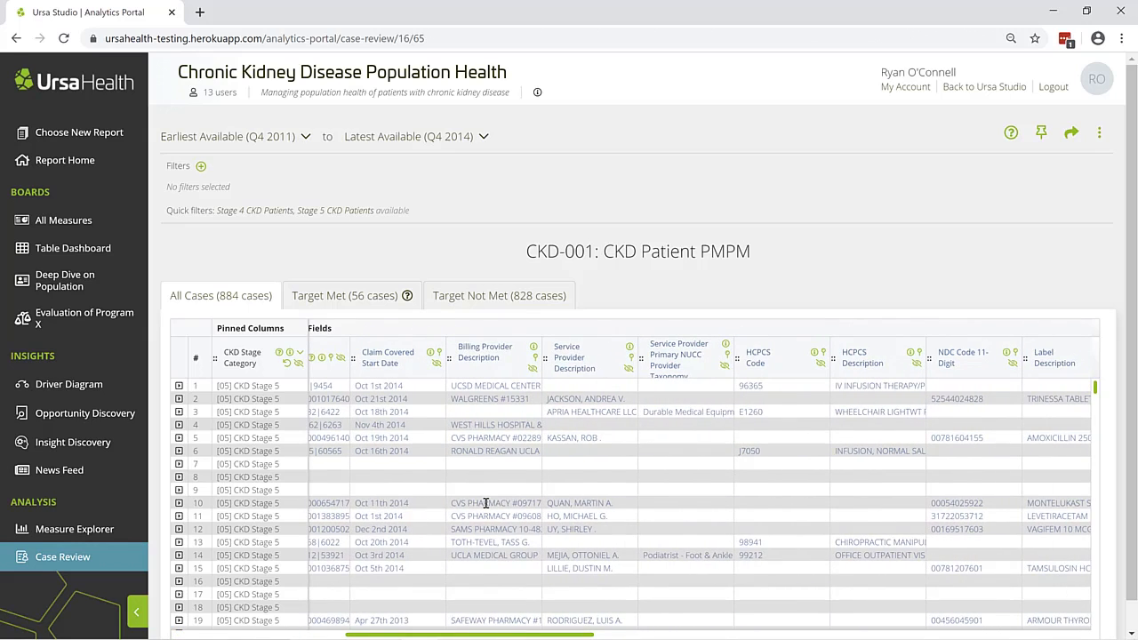
scroll(486, 503, "down", 7)
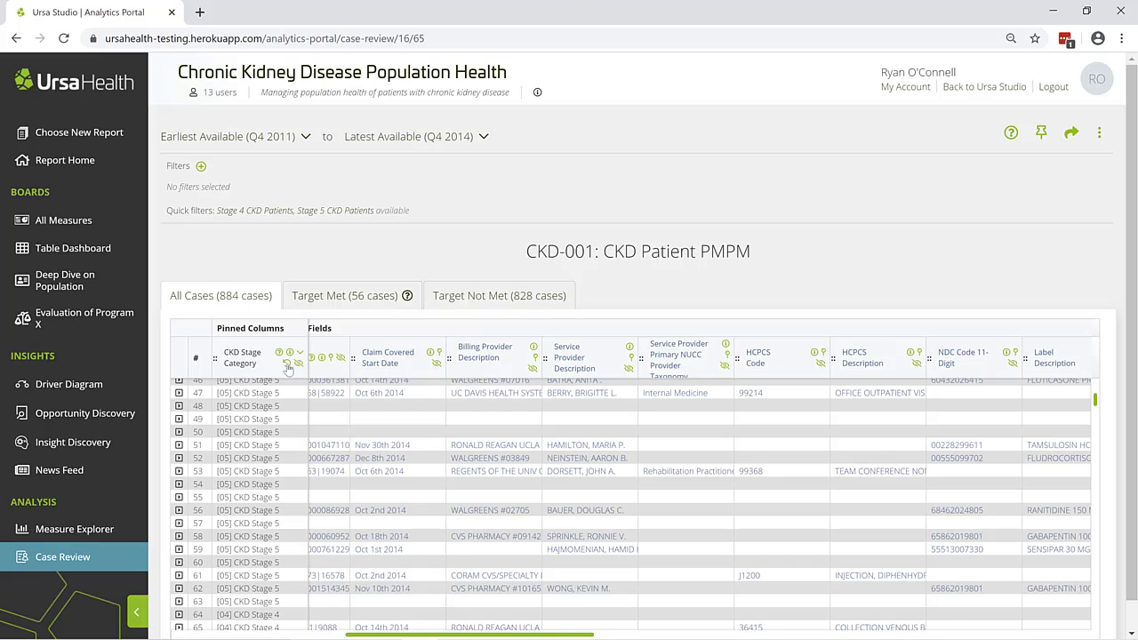
Step: Unpin the CKD Stage Category column and hide it from the case table
left_click(286, 364)
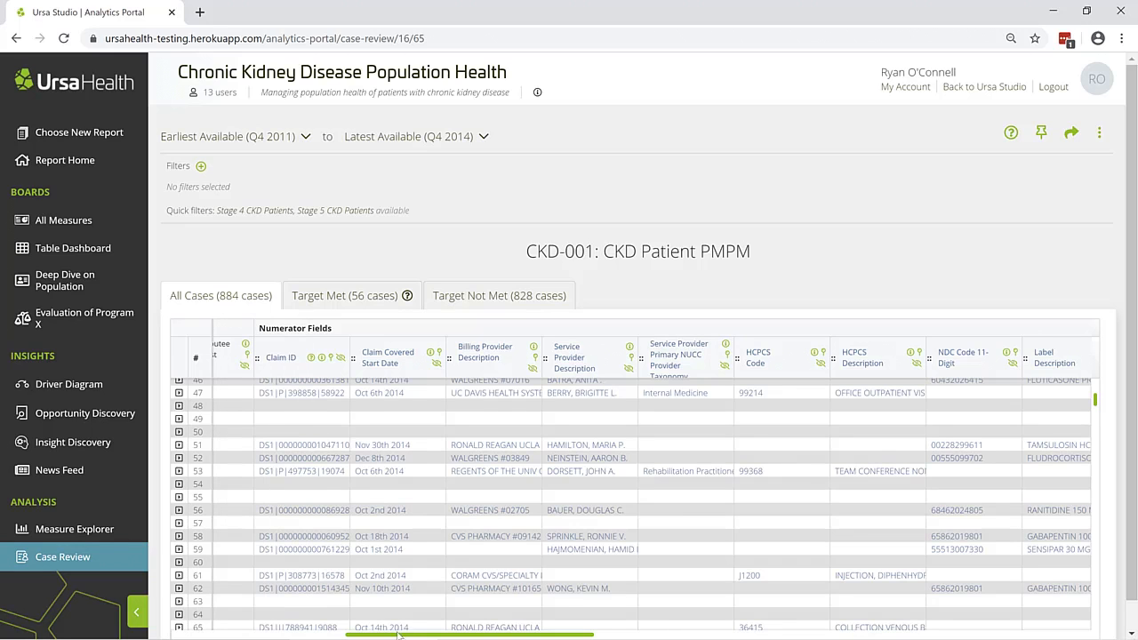
left_click_drag(380, 635, 209, 633)
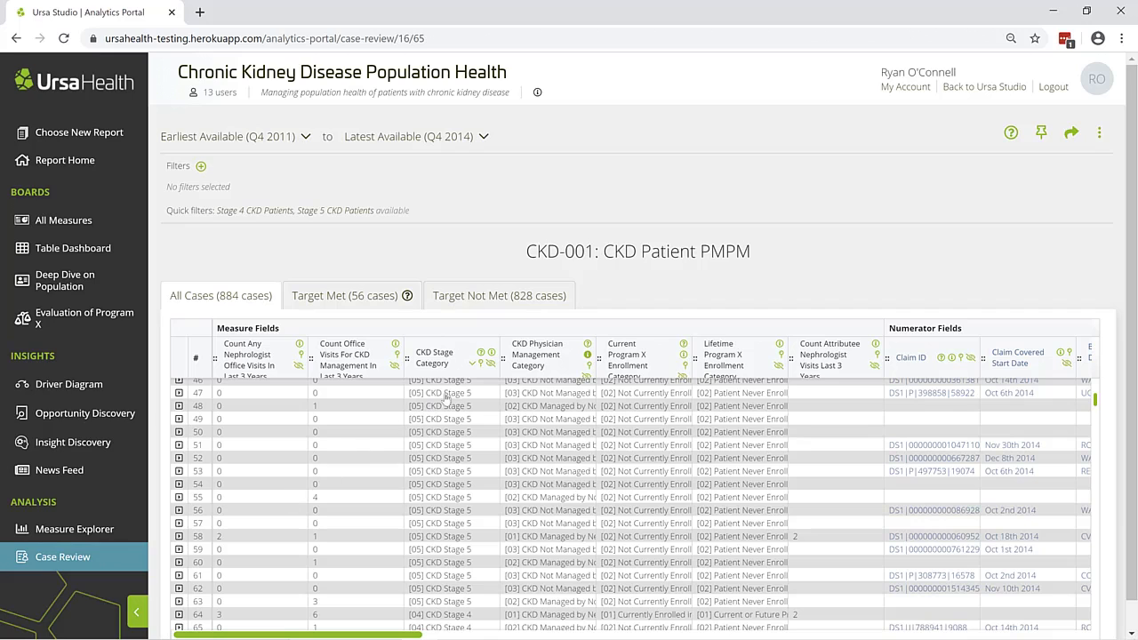
left_click(491, 364)
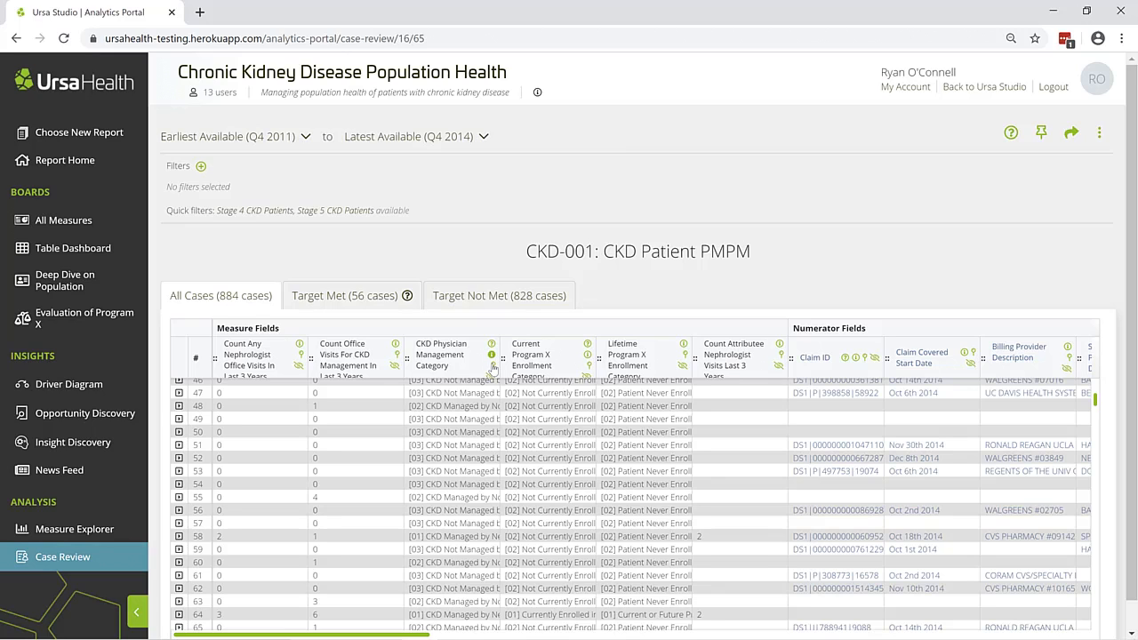
Step: Move CKD Physician Management Category ahead of Count Office Visits For CKD Management In Last 3 Years, and view the latter's aggregate statistics
left_click_drag(396, 364, 313, 362)
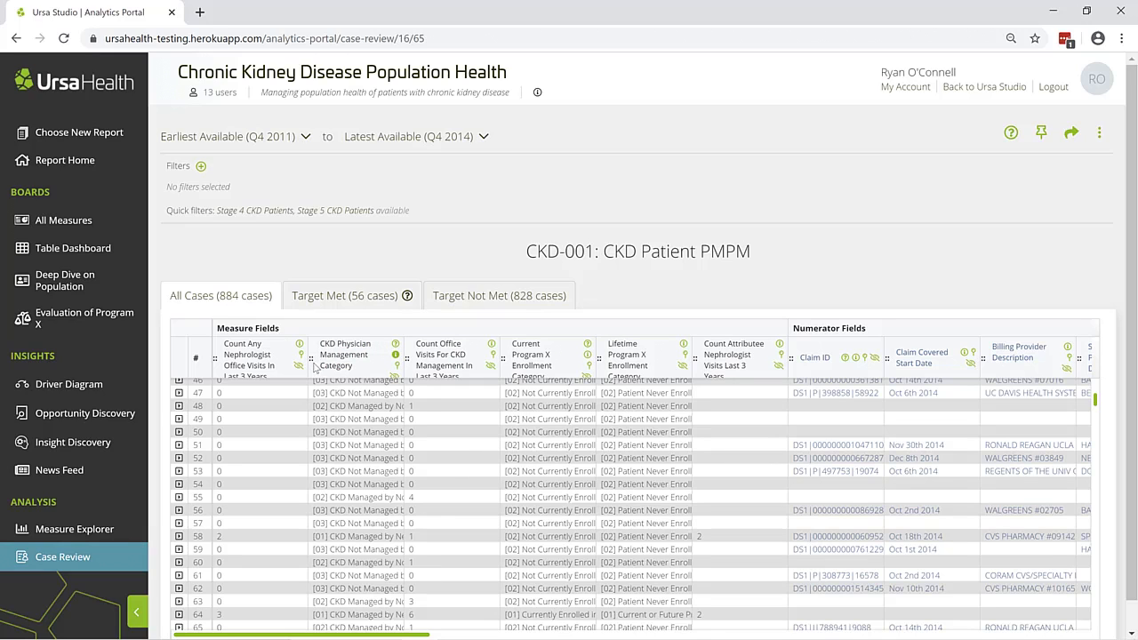
mouse_move(395, 345)
mouse_move(484, 346)
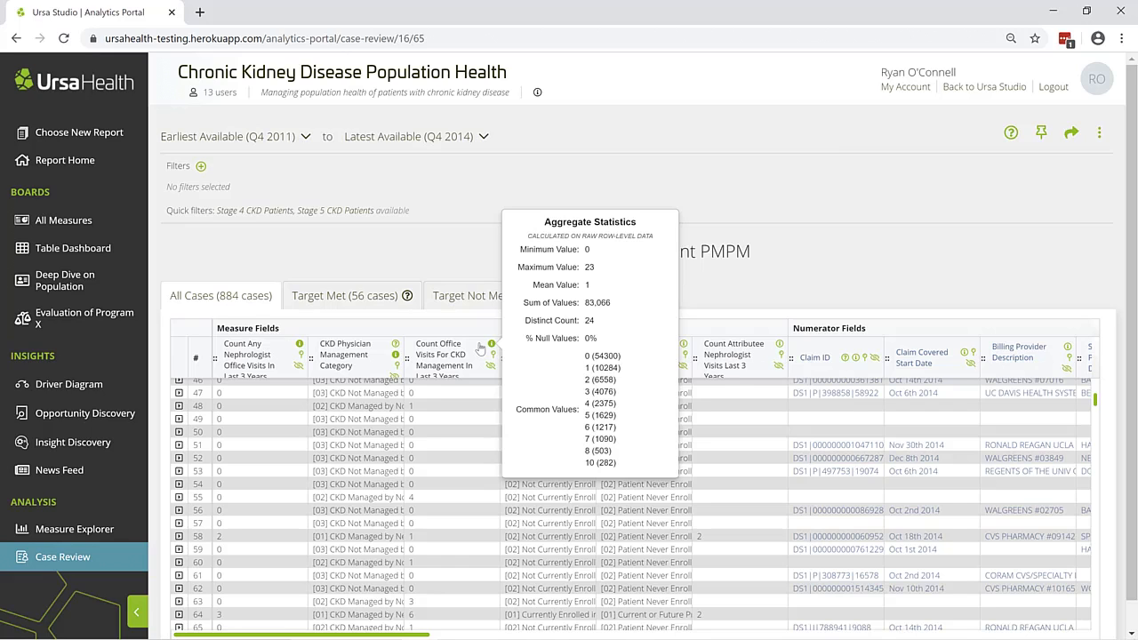
left_click(491, 346)
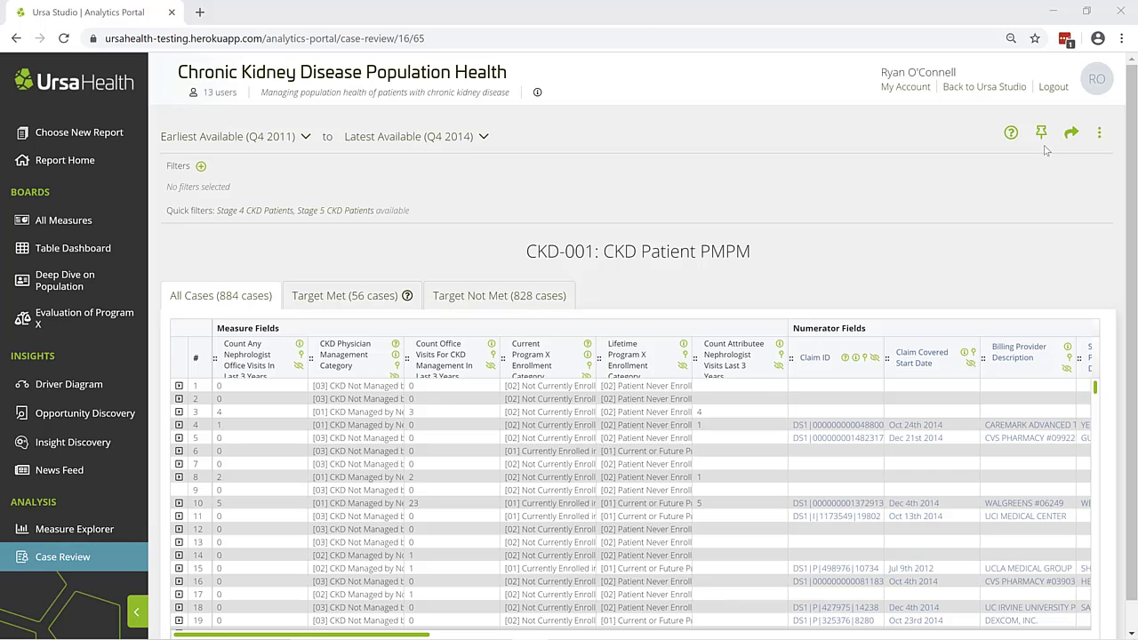
Step: Try selecting all fields and pinning CKD Physician Management Category in the case review field chooser, and discard the changes
left_click(1100, 133)
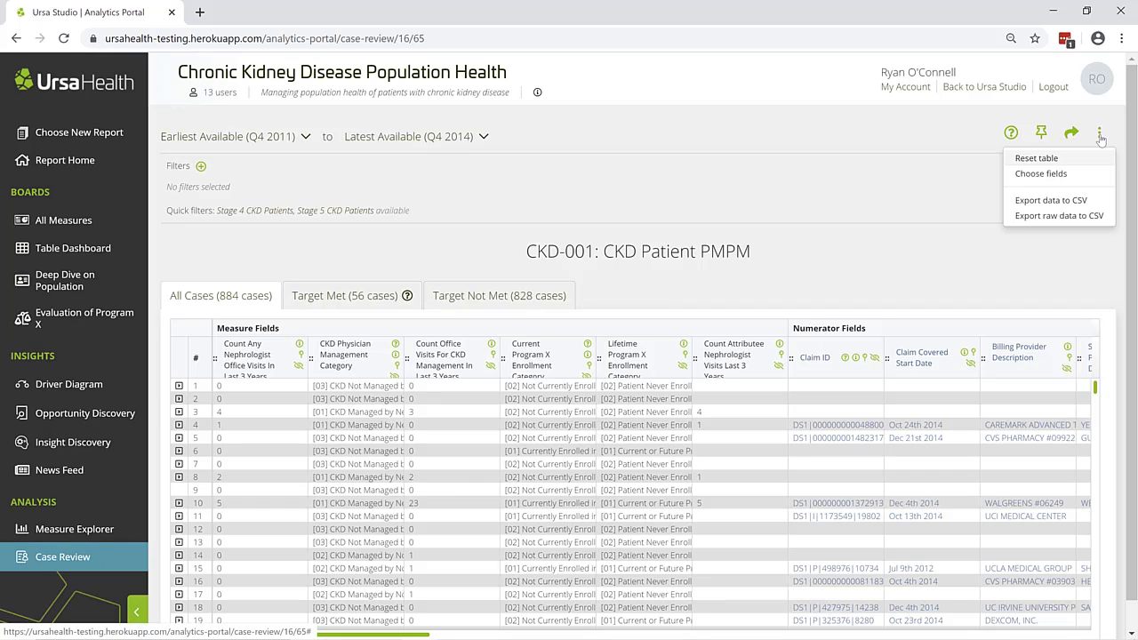
left_click(1080, 175)
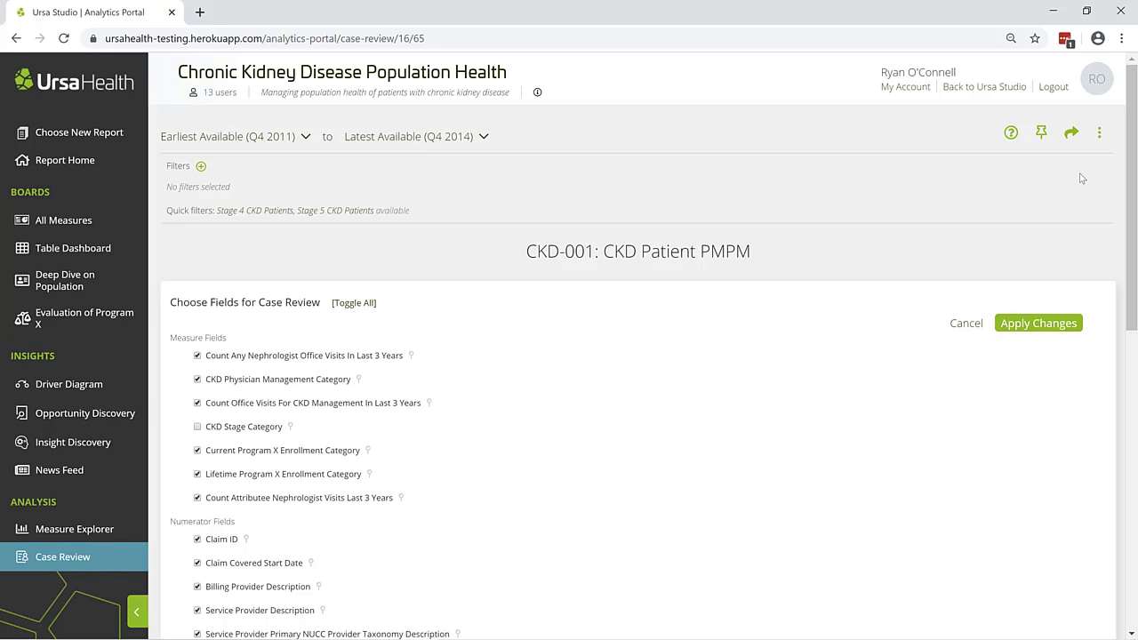
left_click(351, 306)
left_click(352, 305)
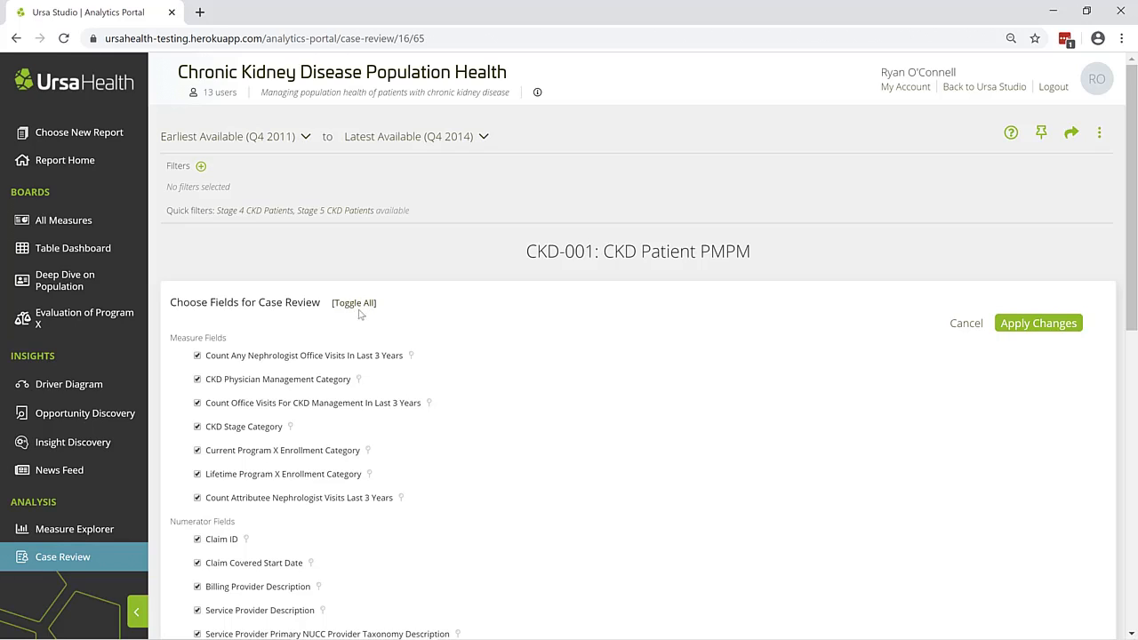
left_click(359, 381)
left_click(966, 324)
Step: Expand the first case to view its individual claim rows, and collapse it again
left_click(1099, 132)
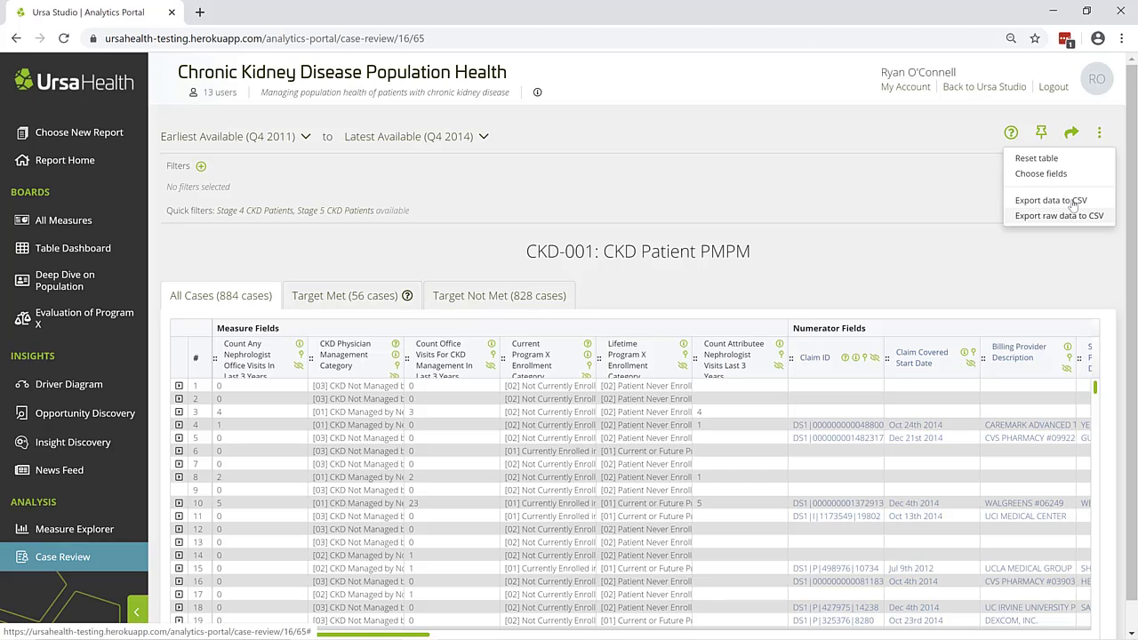
left_click(179, 386)
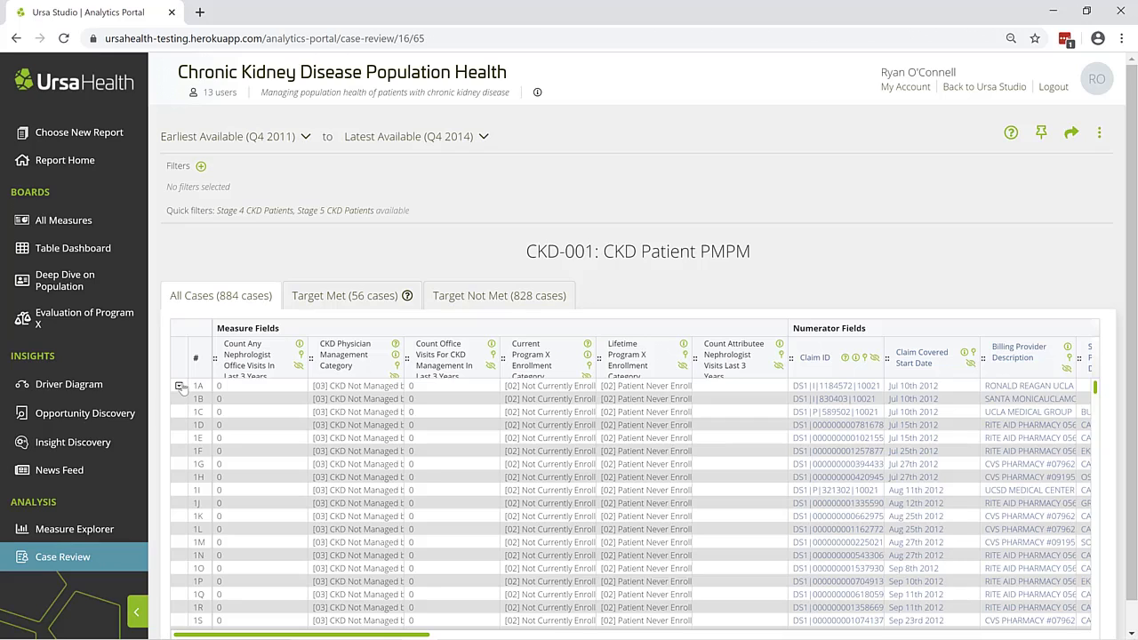
left_click(179, 386)
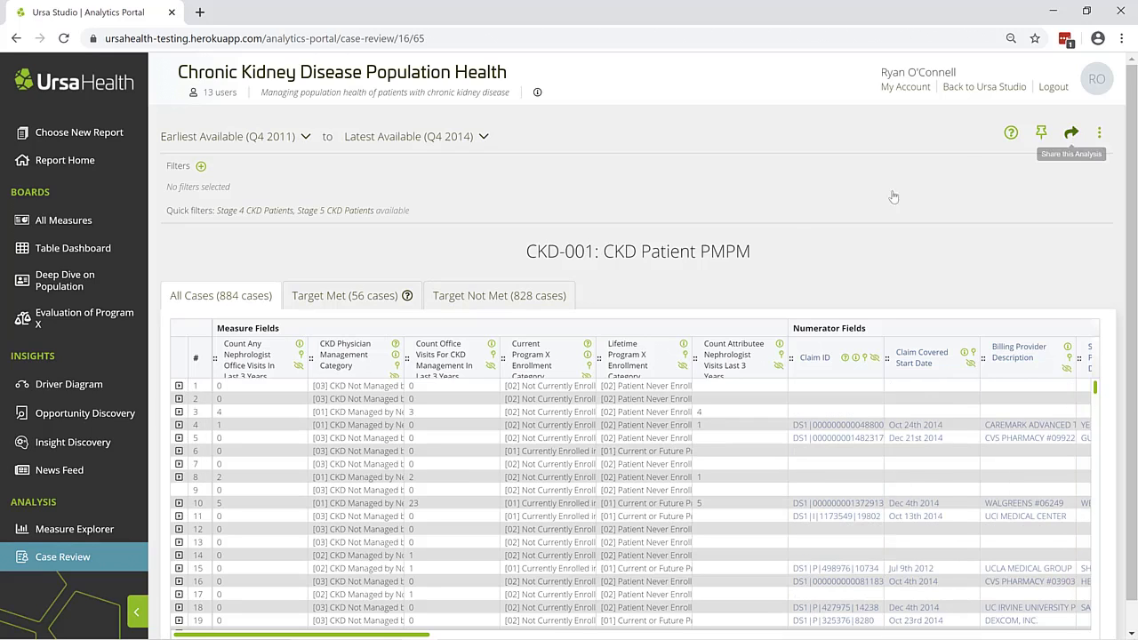
Step: Show the case table's options for exporting data to CSV
left_click(1099, 133)
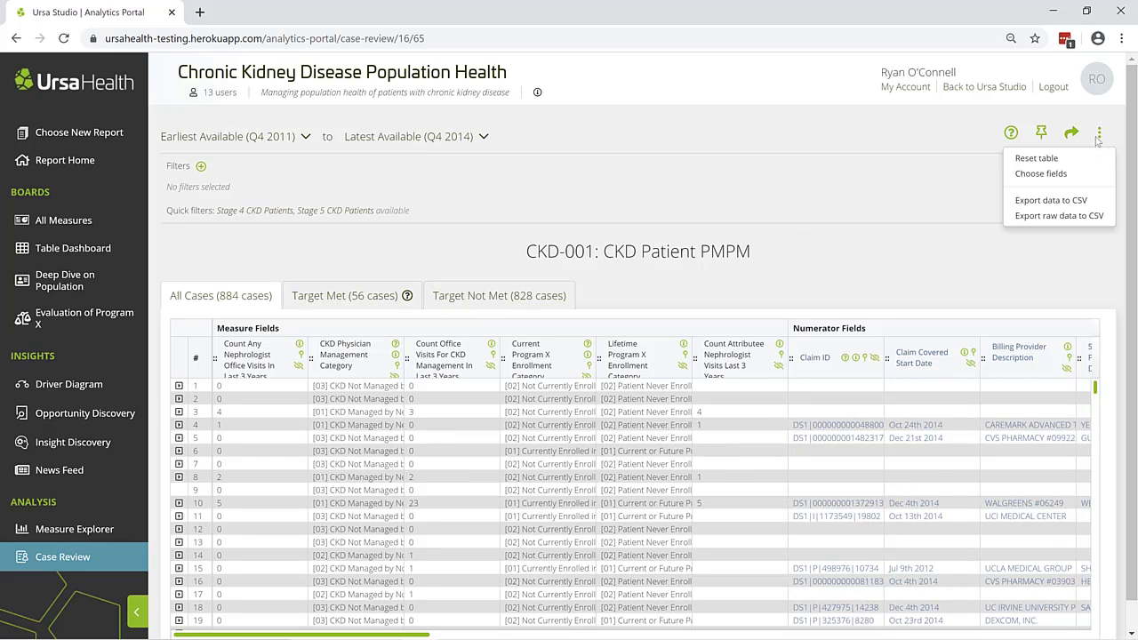
left_click(1102, 203)
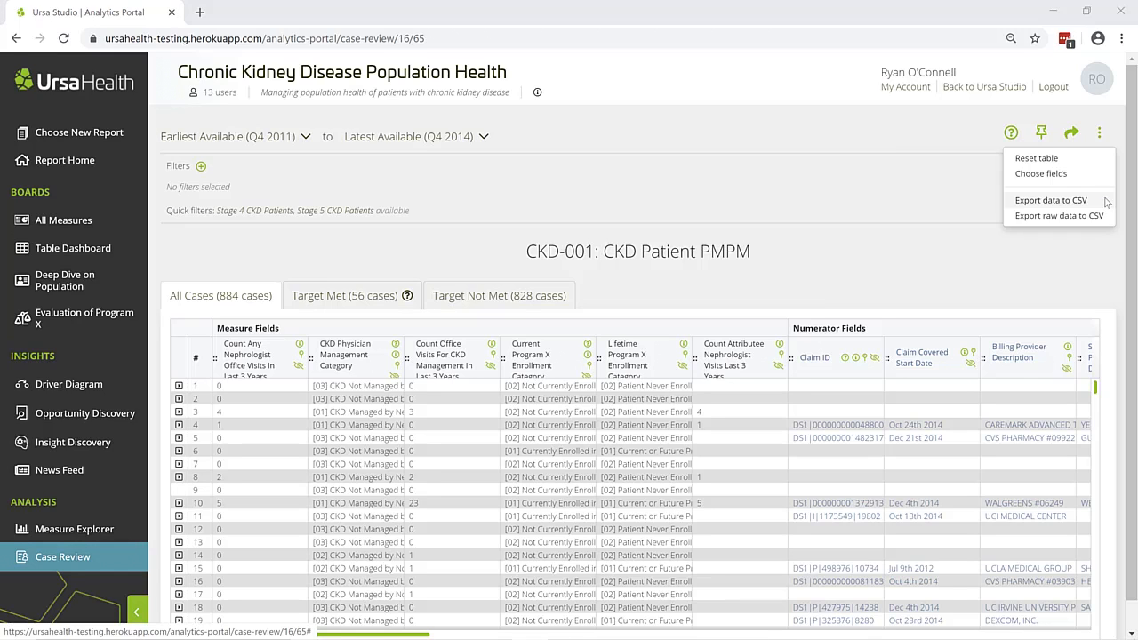